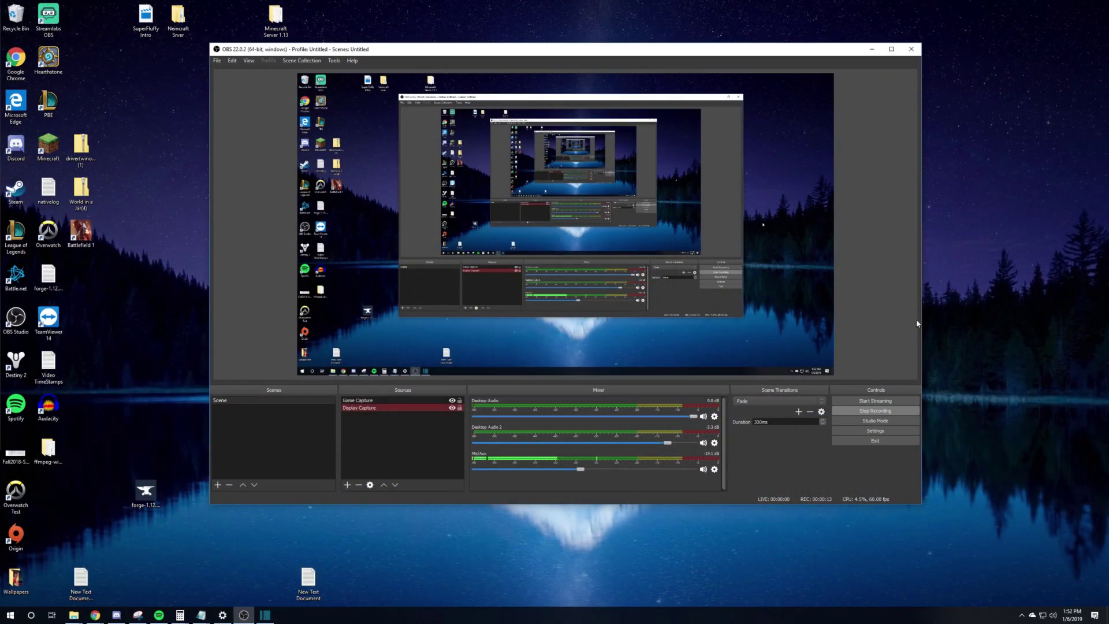
- Open Settings to the Output page's Recording tab showing Advanced mode, CBR and 15000 bitrate
click(875, 430)
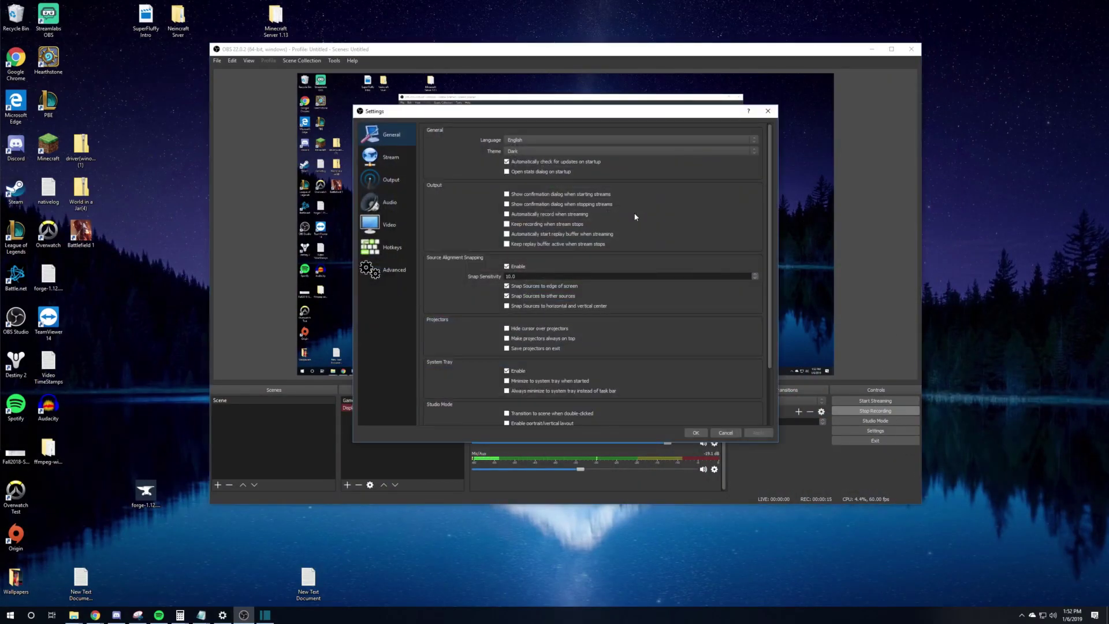
click(392, 180)
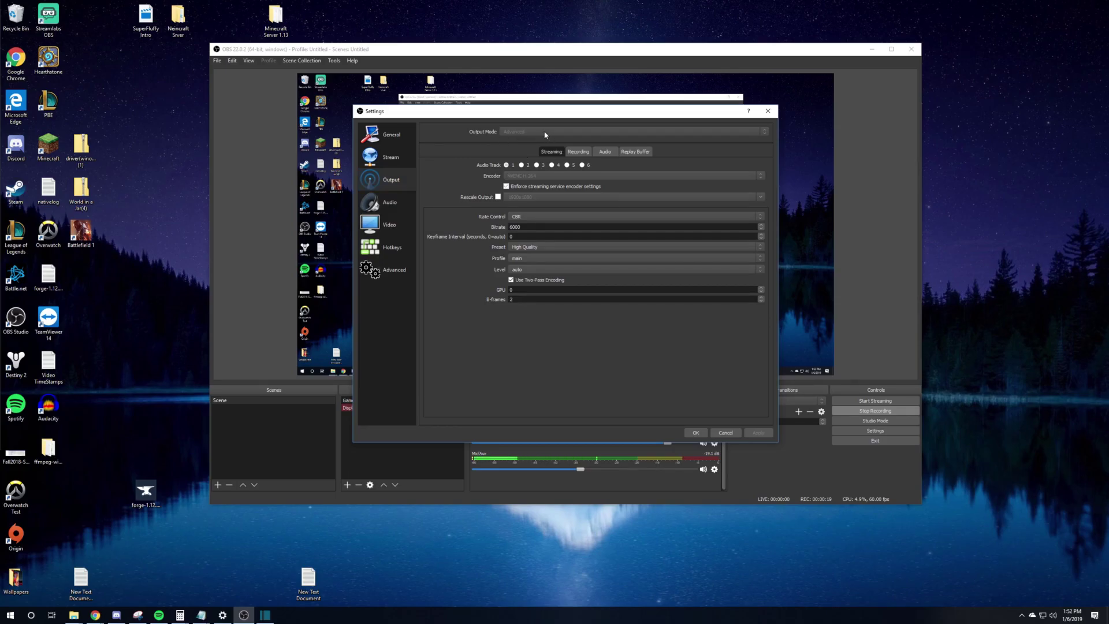
click(577, 153)
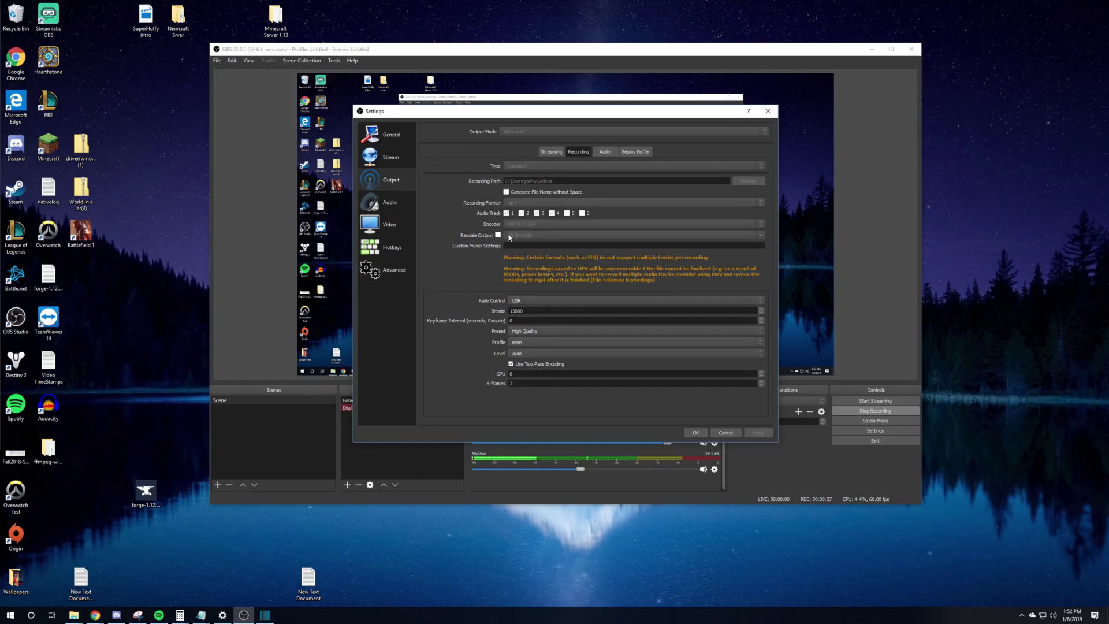
click(402, 227)
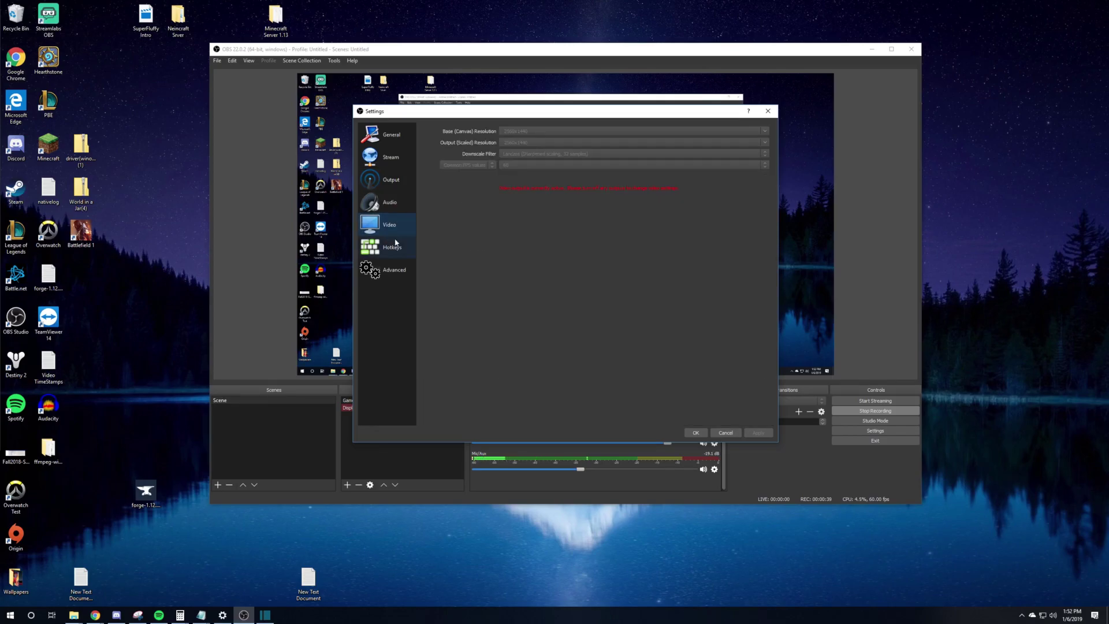
click(403, 183)
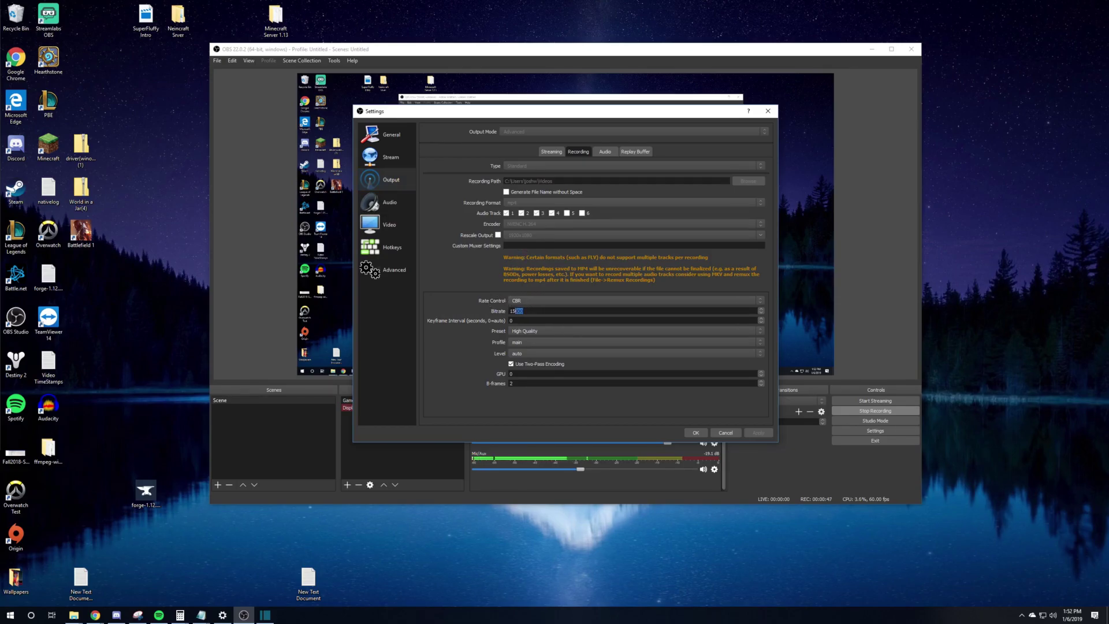
double_click(517, 310)
click(568, 302)
click(390, 225)
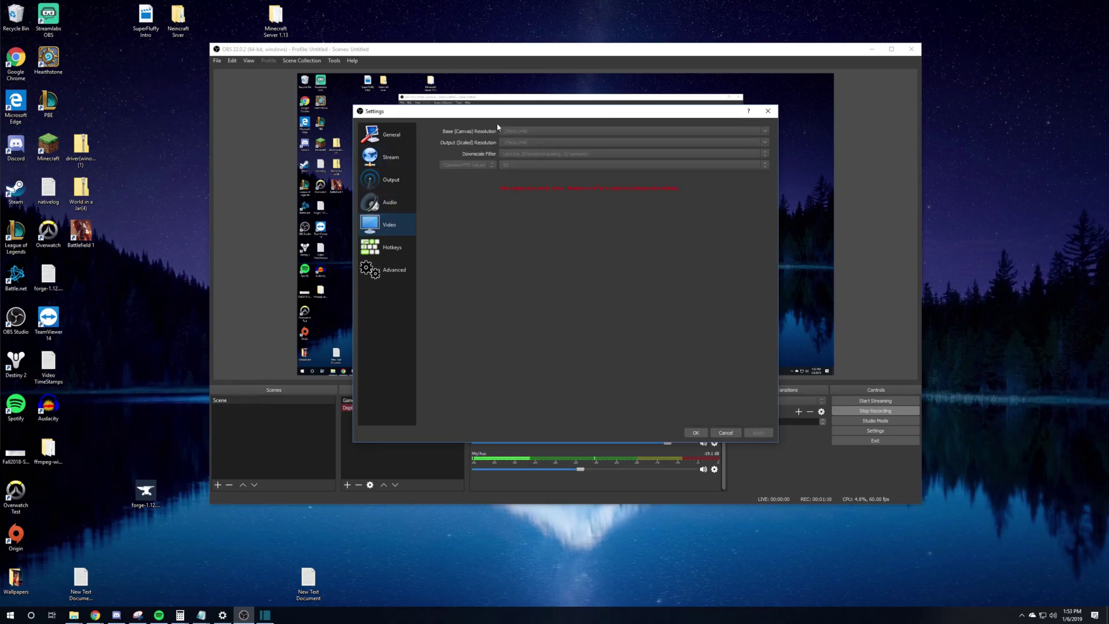
click(407, 182)
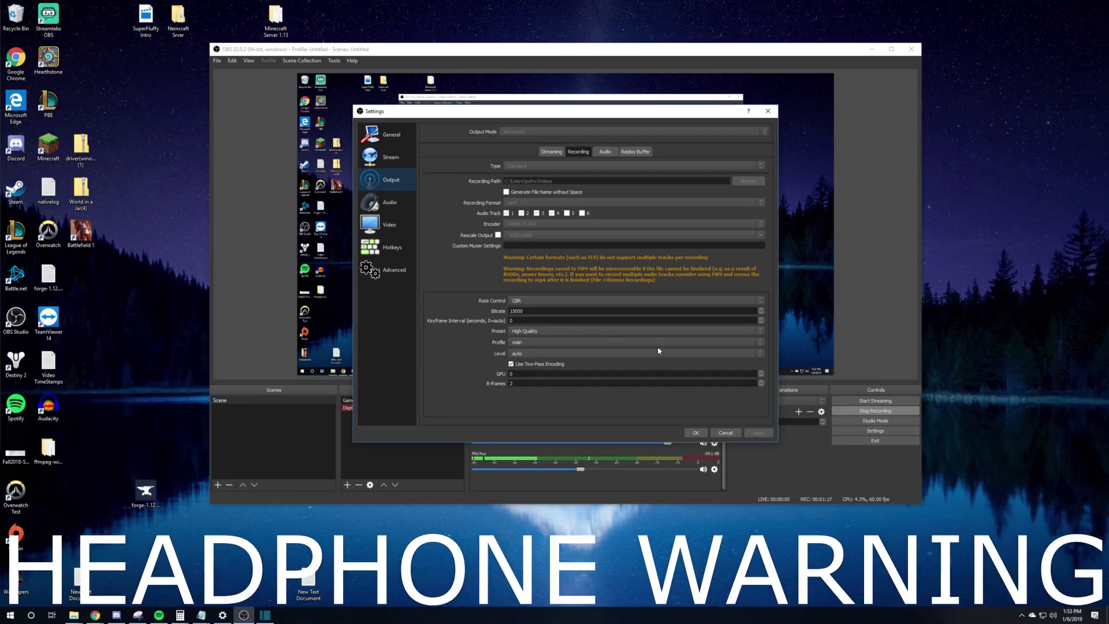
drag(652, 116, 655, 70)
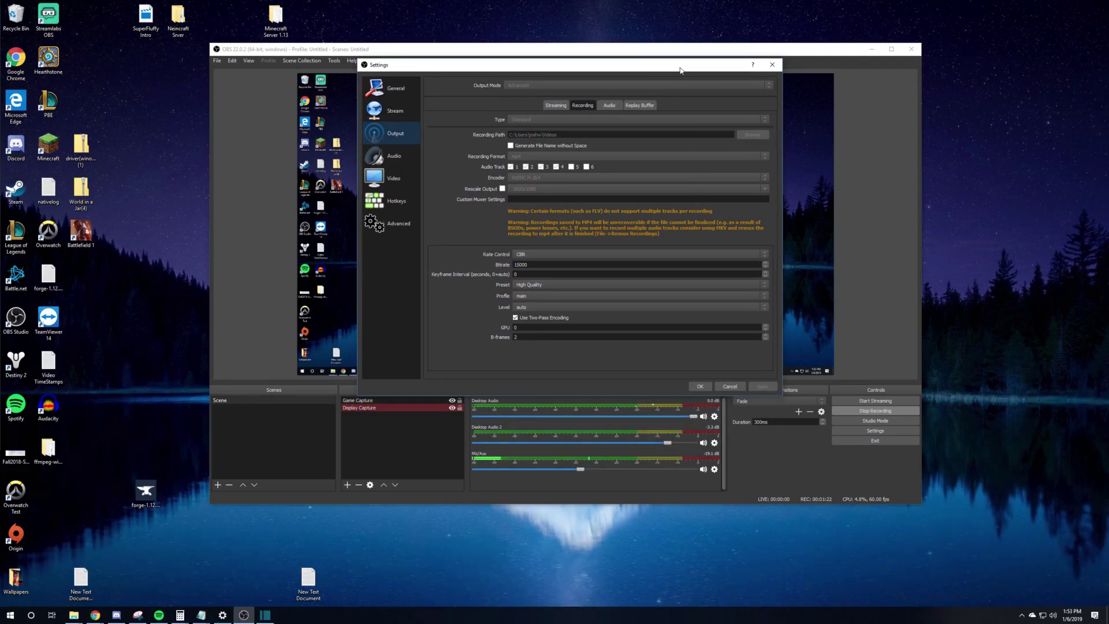
drag(681, 70, 673, 100)
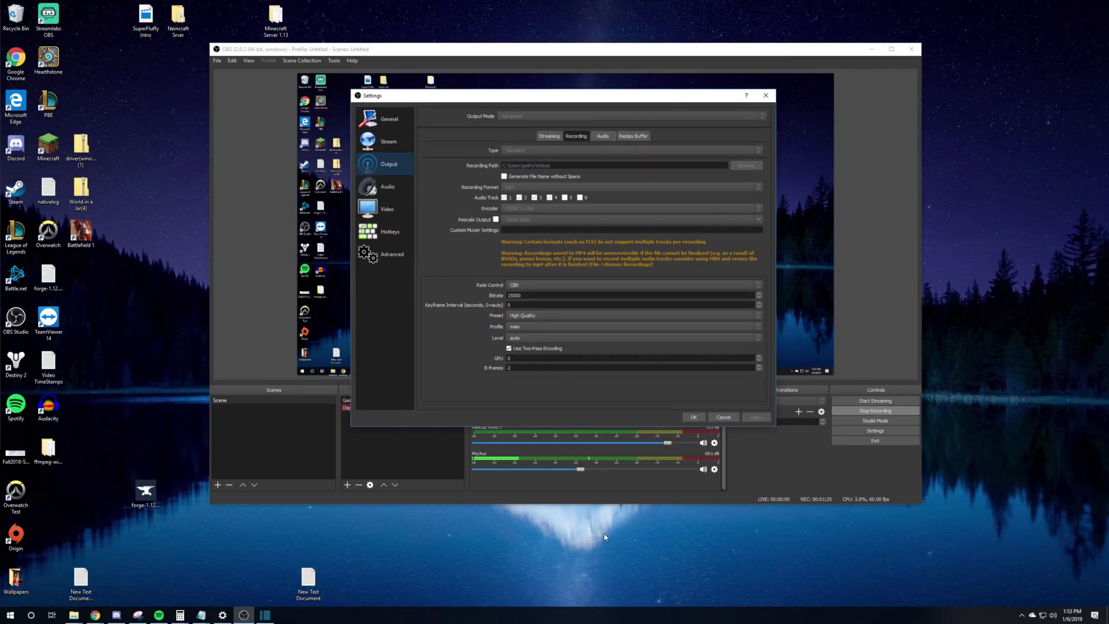
- Switch the recording encoder preset to High Quality, then view the Advanced settings page
click(543, 316)
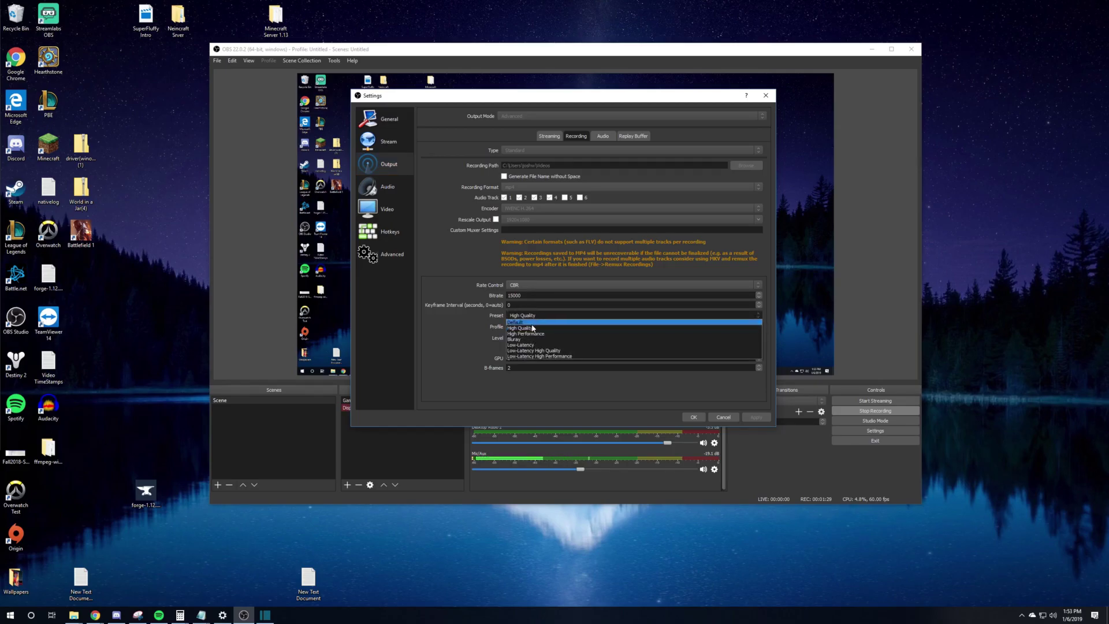
click(533, 329)
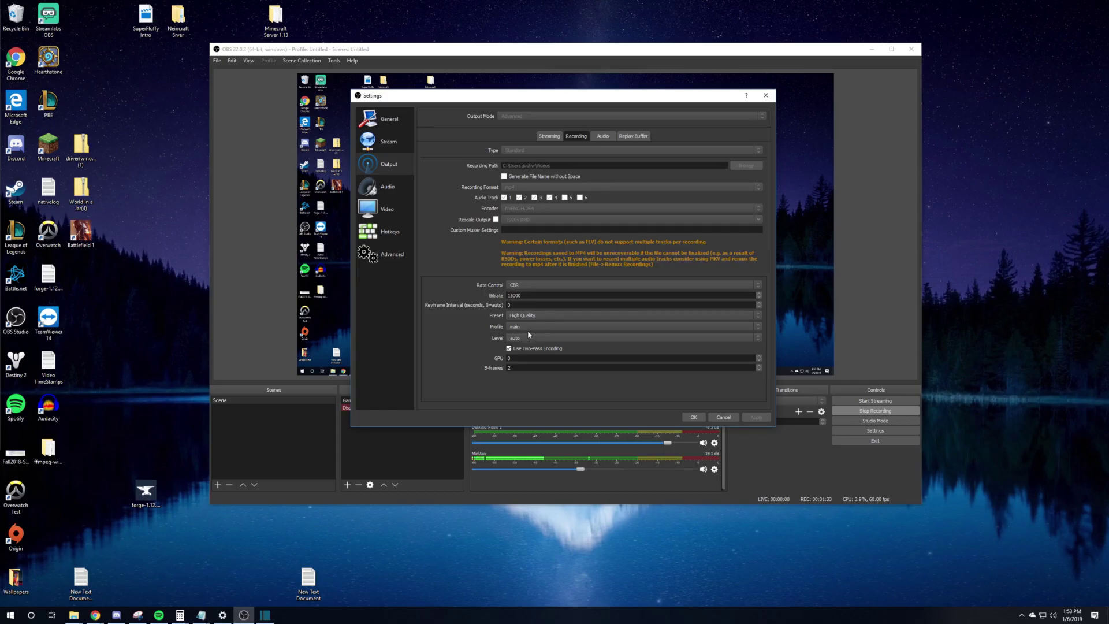
click(384, 253)
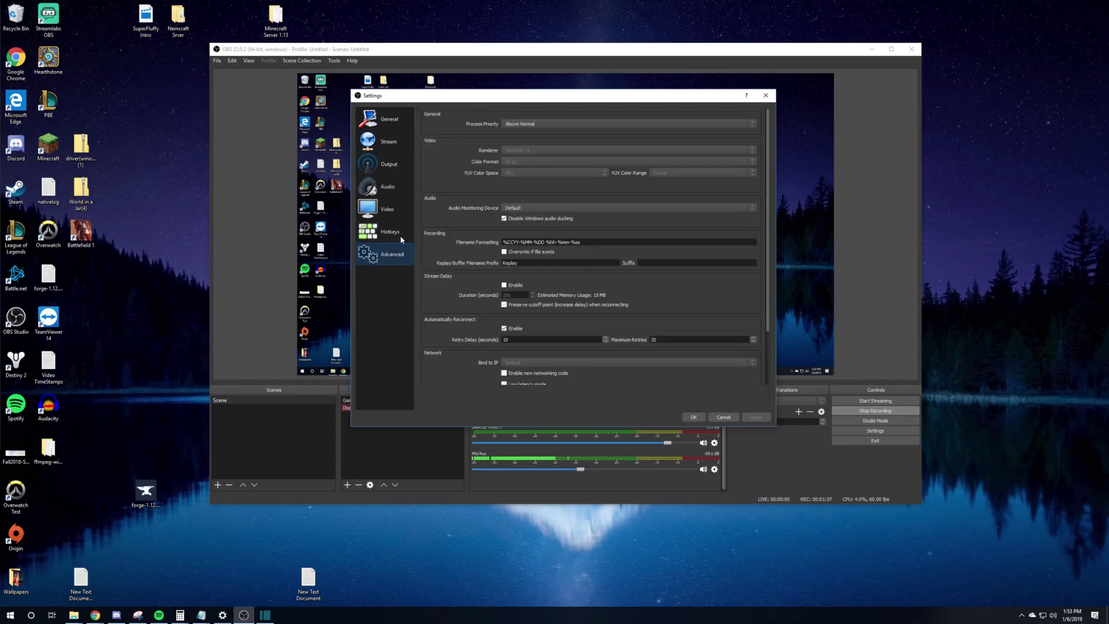